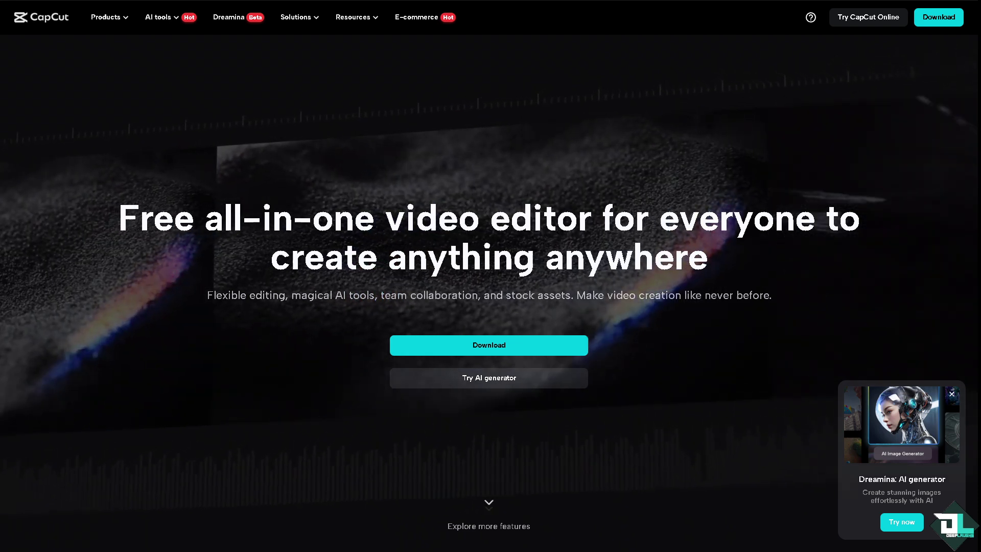
pyautogui.scroll(-8, 490, 306)
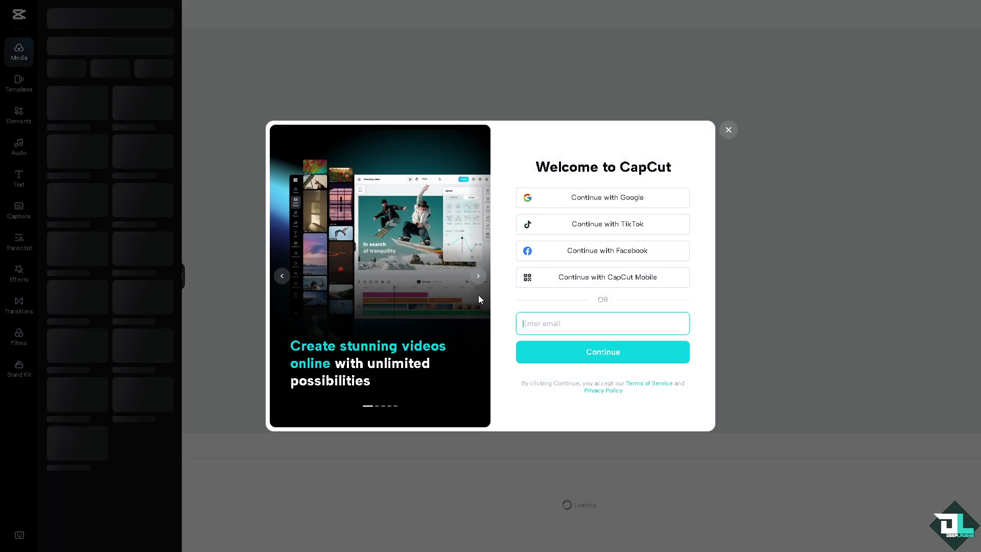
# Step: Page through the Welcome to CapCut carousel slides
pyautogui.click(478, 277)
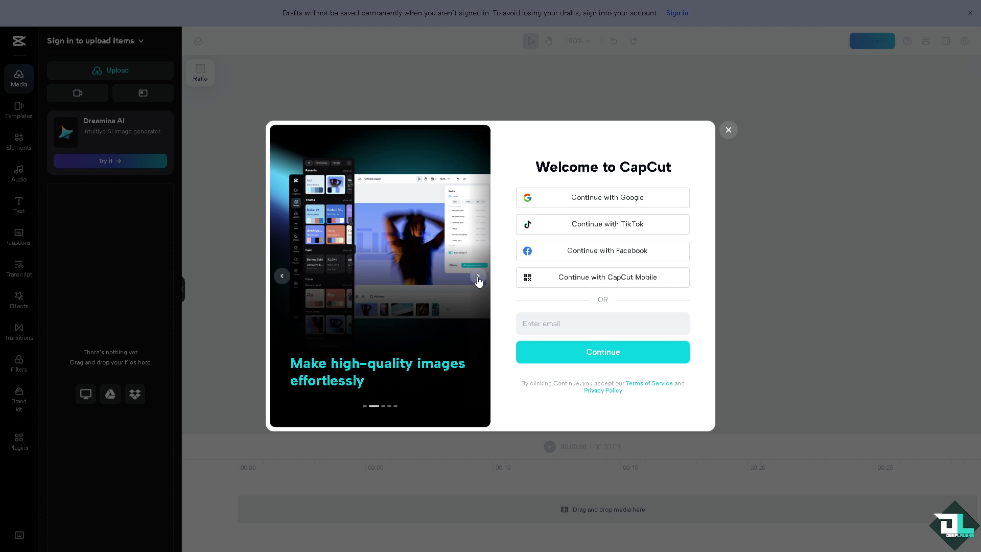
pyautogui.click(478, 280)
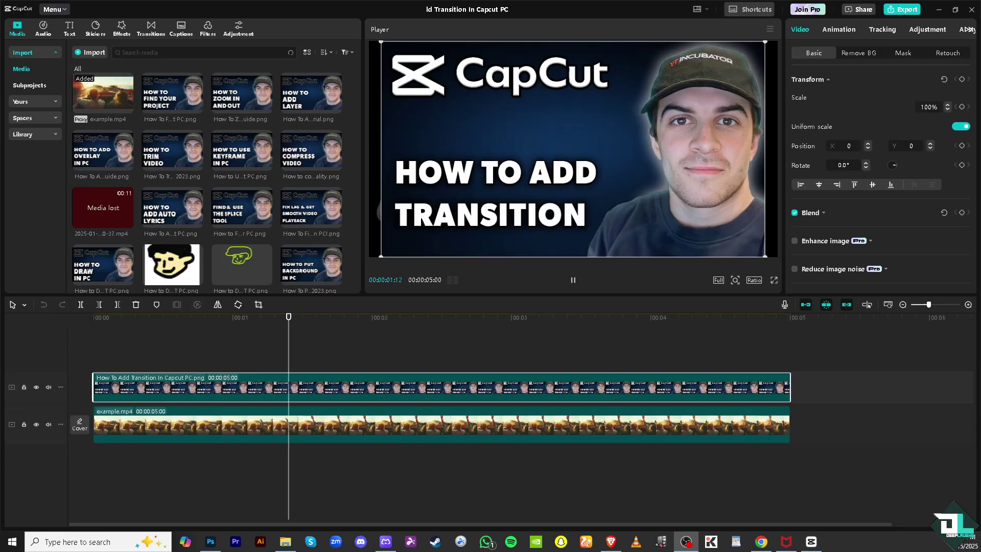
# Step: Pause playback, trim the title image under a second, and place example.mp4 right after it
pyautogui.click(572, 281)
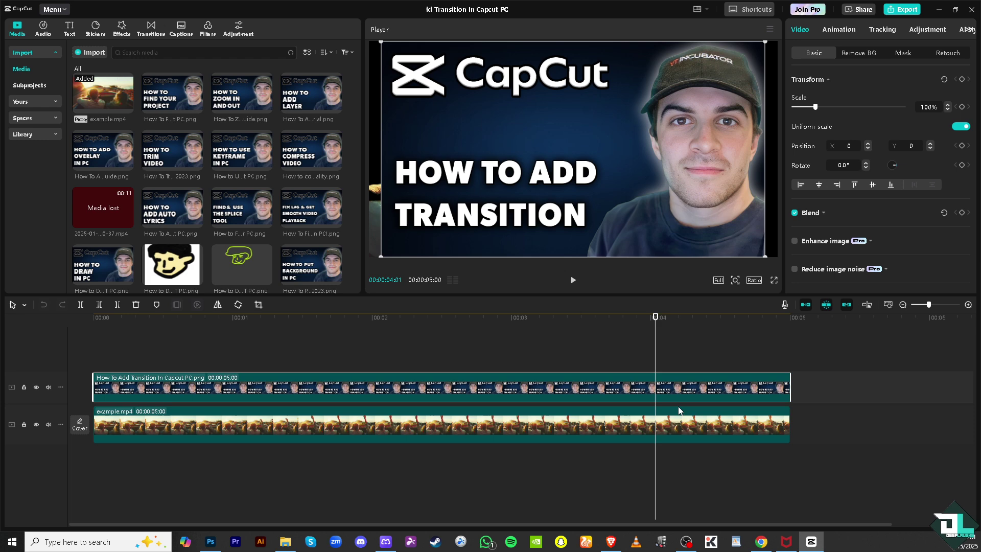
pyautogui.moveTo(789, 392); pyautogui.dragTo(197, 393)
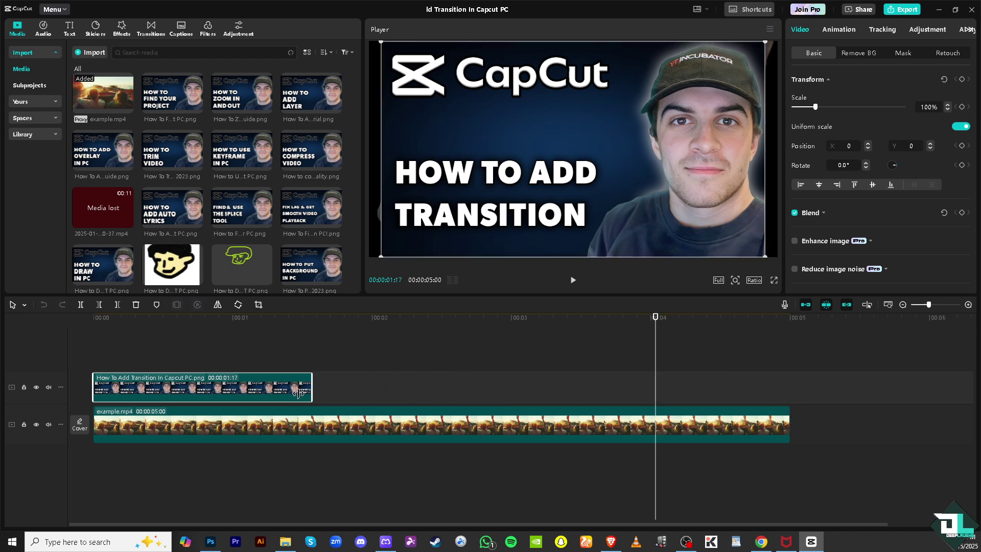
pyautogui.moveTo(227, 423); pyautogui.dragTo(334, 394)
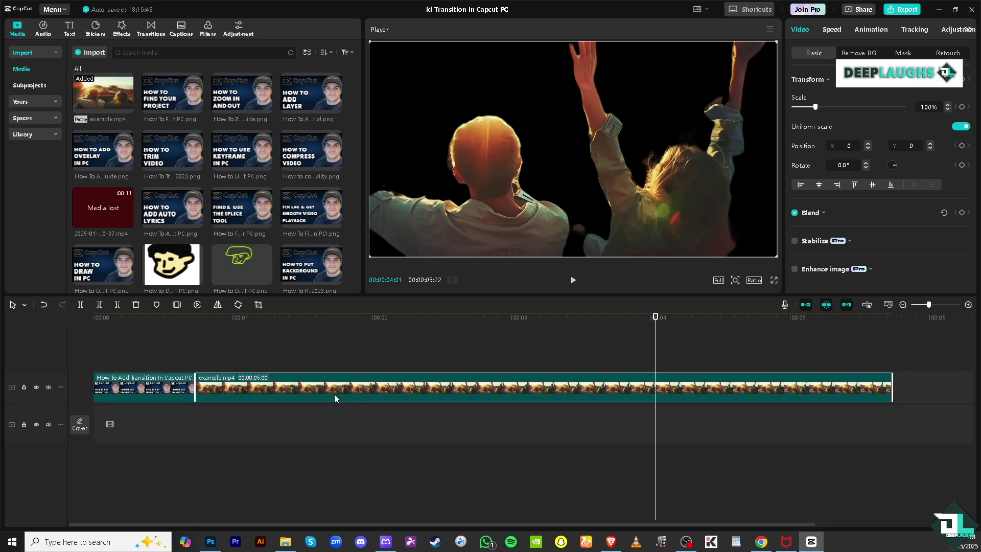
pyautogui.click(44, 133)
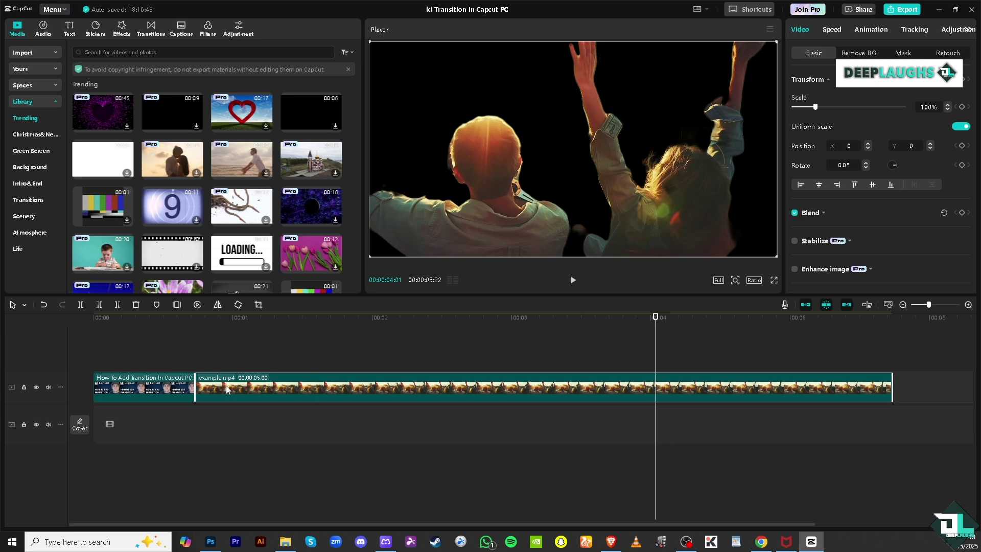
# Step: Replace example.mp4 with the child drawing stock clip, trimmed to about two seconds
pyautogui.press('Delete')
pyautogui.moveTo(102, 251); pyautogui.dragTo(197, 389)
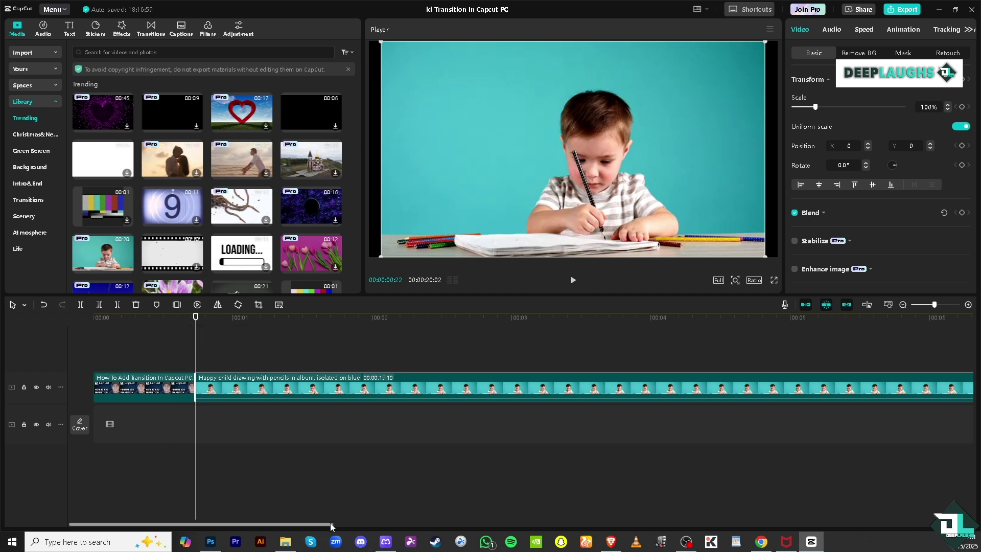
pyautogui.moveTo(325, 526); pyautogui.dragTo(326, 532)
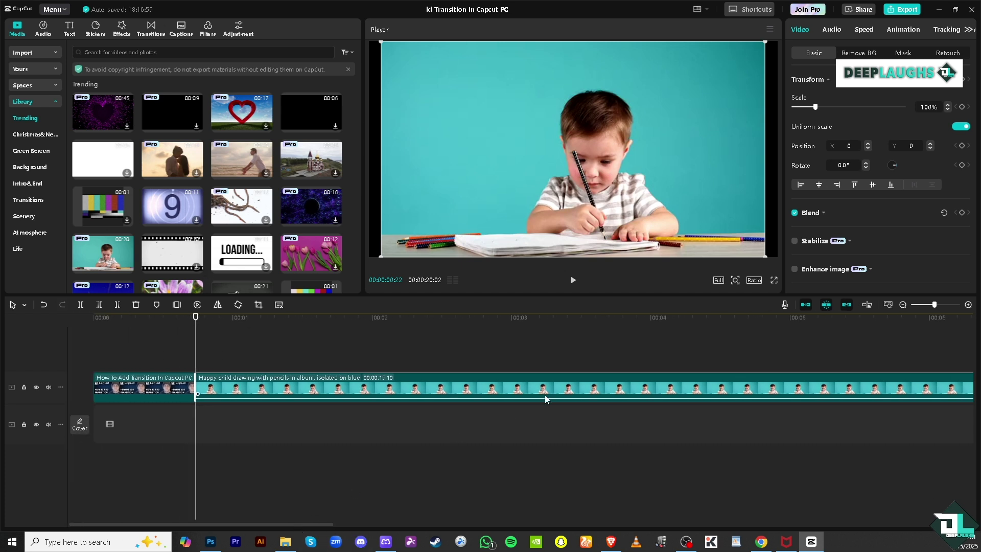
pyautogui.moveTo(933, 307); pyautogui.dragTo(914, 310)
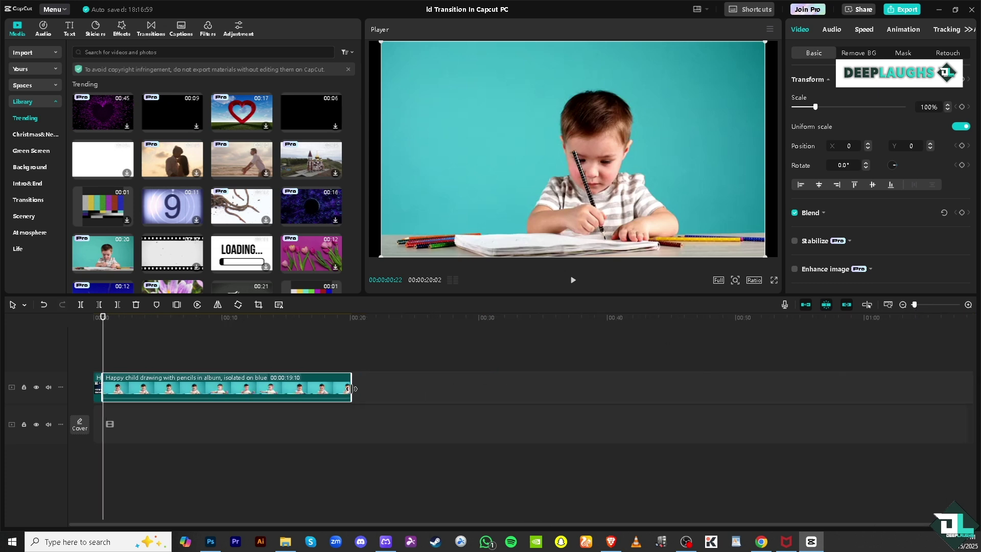
pyautogui.moveTo(349, 388); pyautogui.dragTo(126, 389)
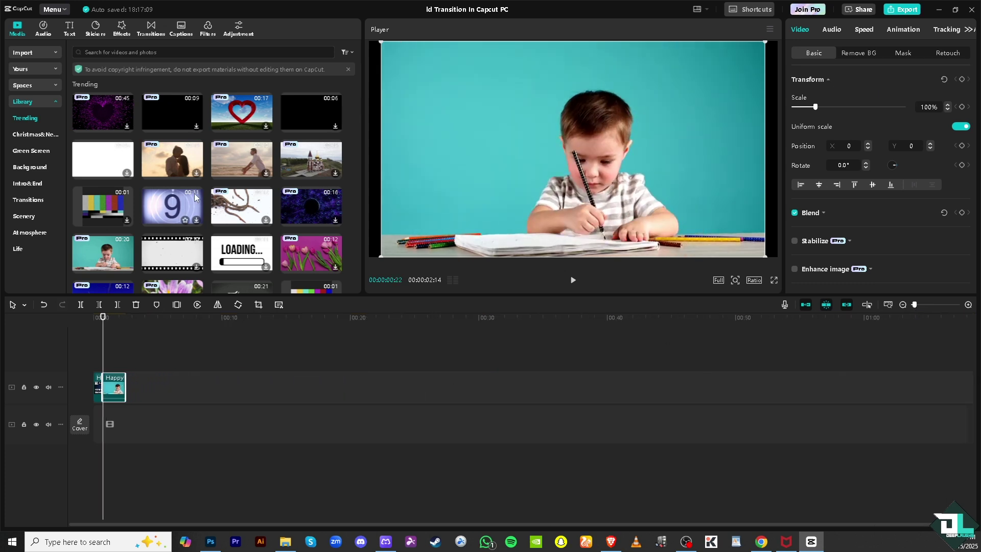
pyautogui.scroll(-1, 254, 190)
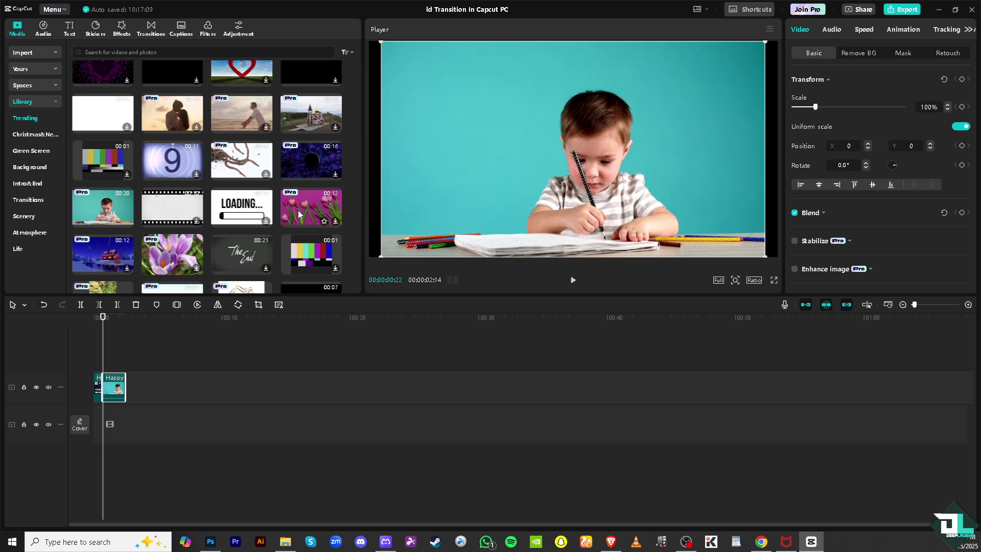
# Step: Append the trimmed tulip card, Christmas house, river cruise and magnifying glass clips
pyautogui.moveTo(299, 216); pyautogui.dragTo(128, 391)
pyautogui.moveTo(273, 391); pyautogui.dragTo(151, 391)
pyautogui.moveTo(108, 258)
pyautogui.mouseDown()
pyautogui.moveTo(195, 378)
pyautogui.moveTo(310, 396)
pyautogui.moveTo(183, 388)
pyautogui.mouseUp()
pyautogui.scroll(-3, 160, 218)
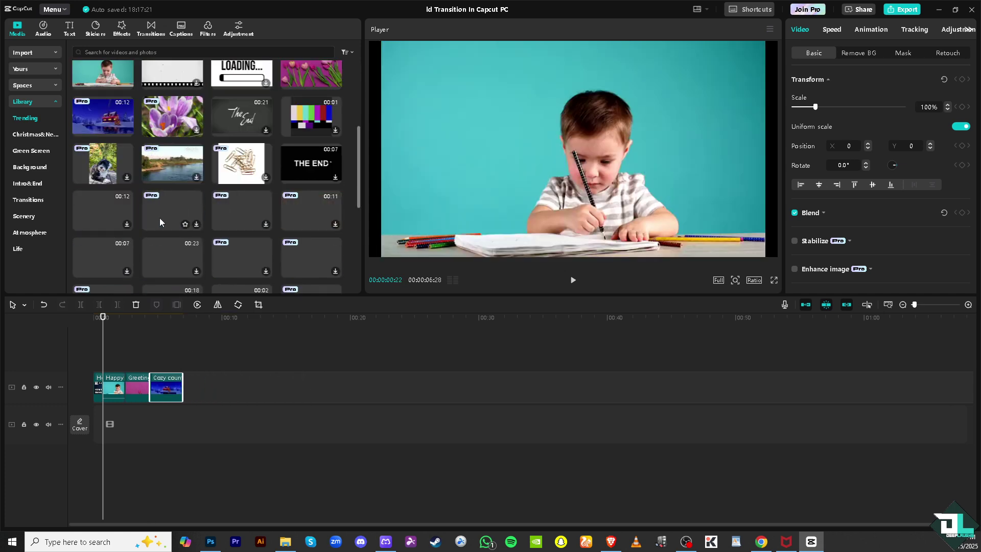
pyautogui.moveTo(174, 169)
pyautogui.mouseDown()
pyautogui.moveTo(237, 357)
pyautogui.moveTo(203, 391)
pyautogui.moveTo(184, 394)
pyautogui.moveTo(252, 377)
pyautogui.moveTo(256, 388)
pyautogui.moveTo(209, 387)
pyautogui.mouseUp()
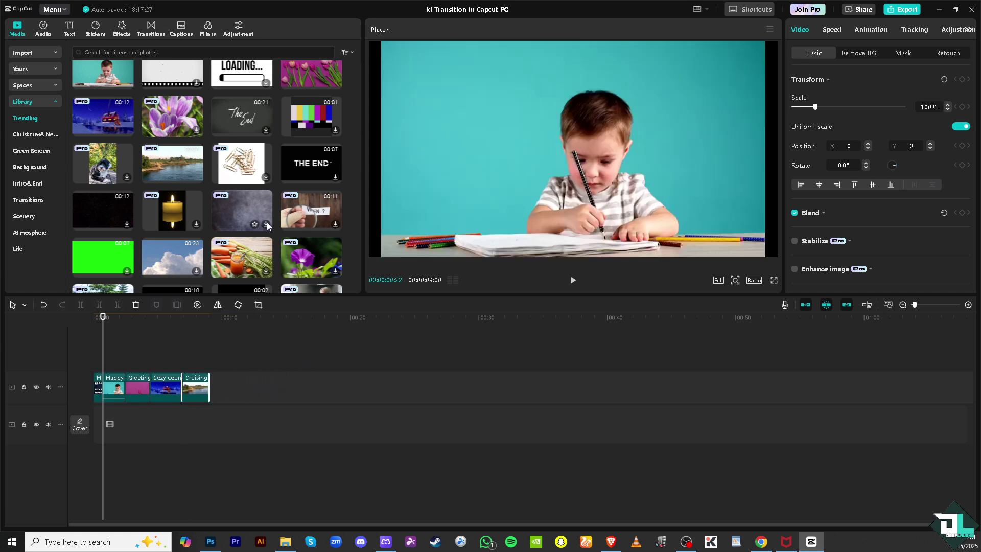
pyautogui.scroll(-1, 268, 225)
pyautogui.moveTo(307, 174)
pyautogui.mouseDown()
pyautogui.moveTo(247, 373)
pyautogui.moveTo(213, 393)
pyautogui.mouseUp()
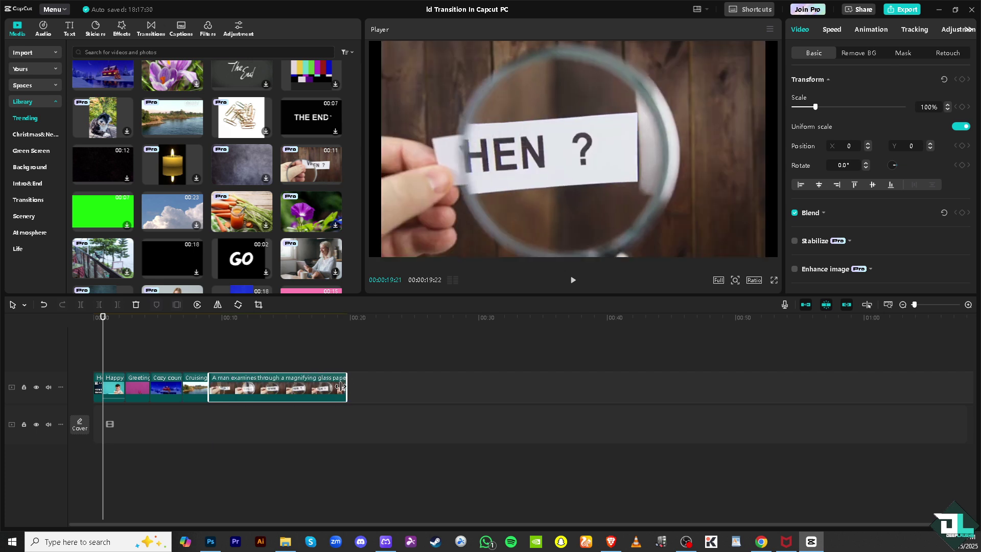
# Step: Trim the magnifying glass clip, zoom the timeline in, and park the playhead past the title
pyautogui.moveTo(346, 387); pyautogui.dragTo(274, 388)
pyautogui.moveTo(103, 317); pyautogui.dragTo(96, 322)
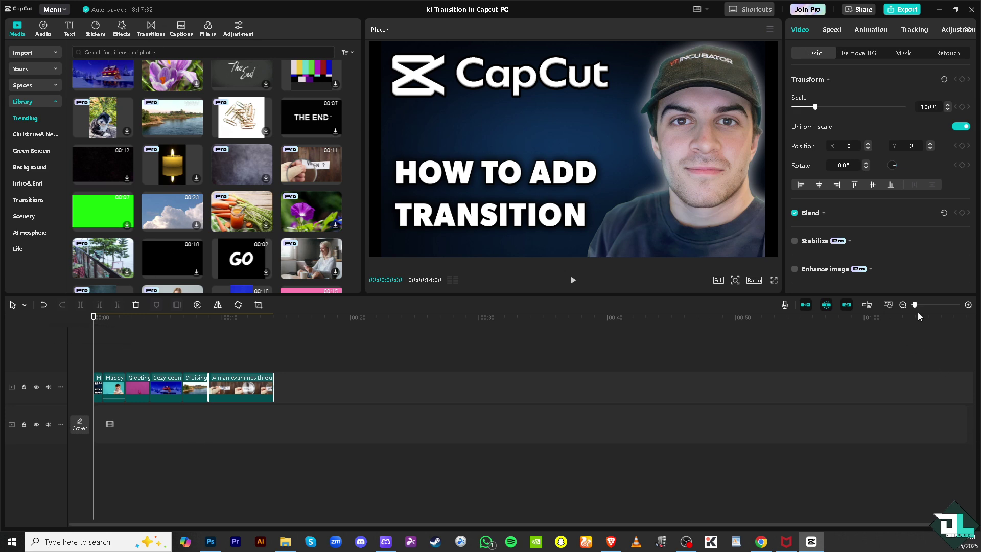
pyautogui.moveTo(916, 304); pyautogui.dragTo(926, 303)
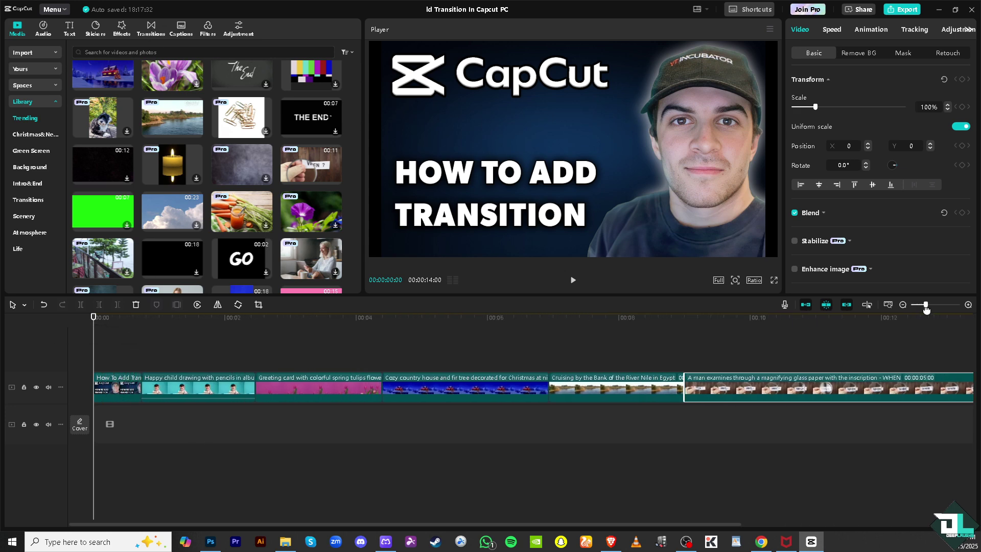
pyautogui.moveTo(99, 323); pyautogui.dragTo(145, 329)
pyautogui.click(153, 31)
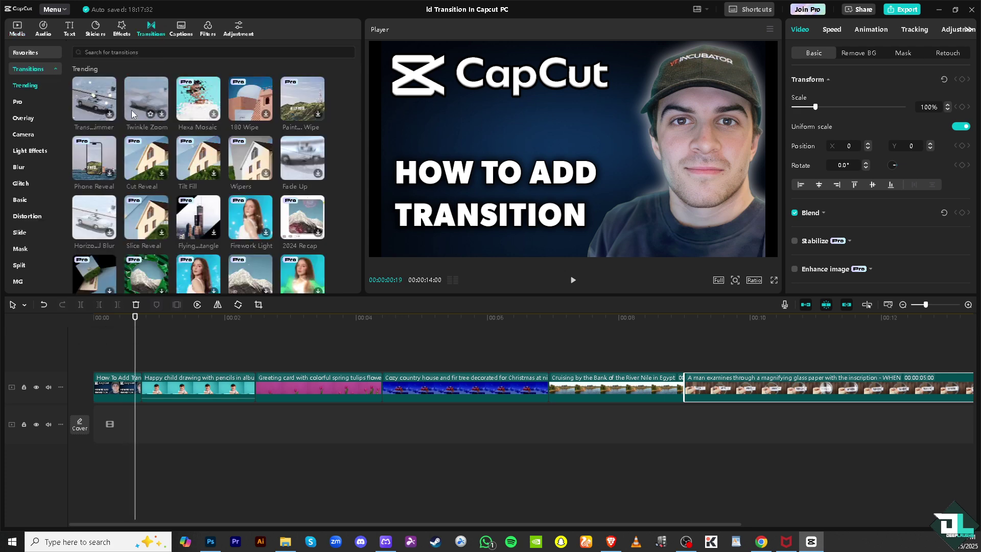
pyautogui.moveTo(94, 157)
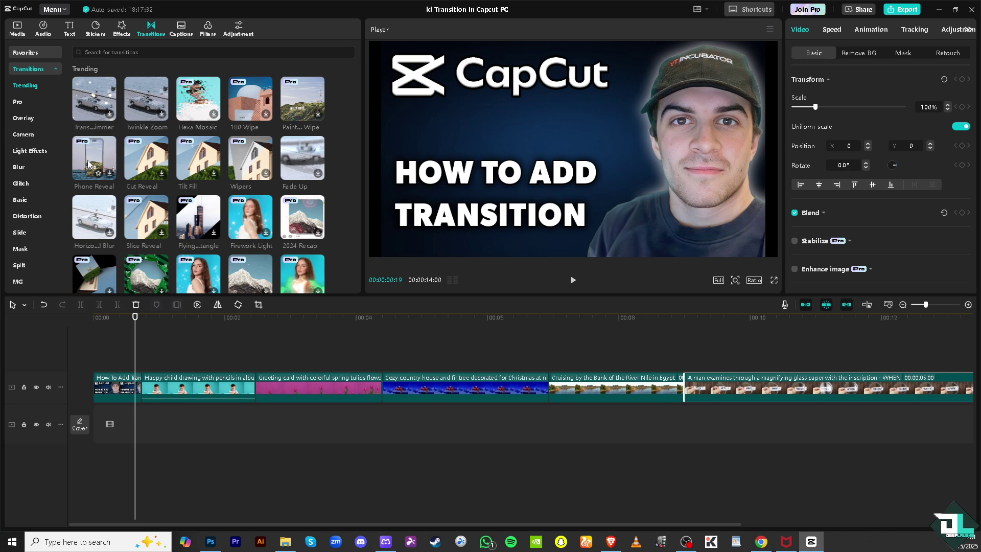
# Step: Add Phone Reveal between the title and child clips, accepting duplicate frames, then preview it
pyautogui.moveTo(88, 163)
pyautogui.mouseDown()
pyautogui.moveTo(130, 371)
pyautogui.moveTo(109, 385)
pyautogui.mouseUp()
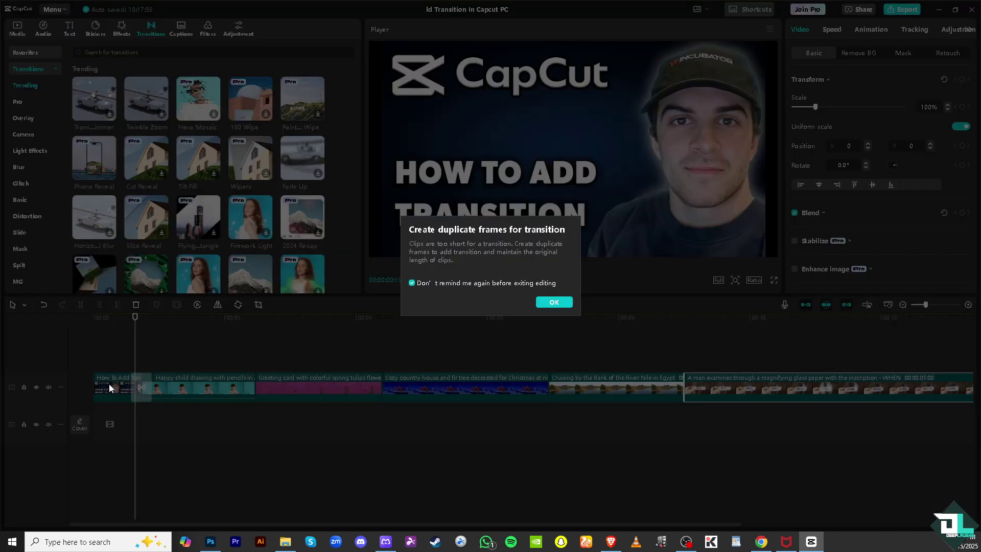
pyautogui.click(563, 304)
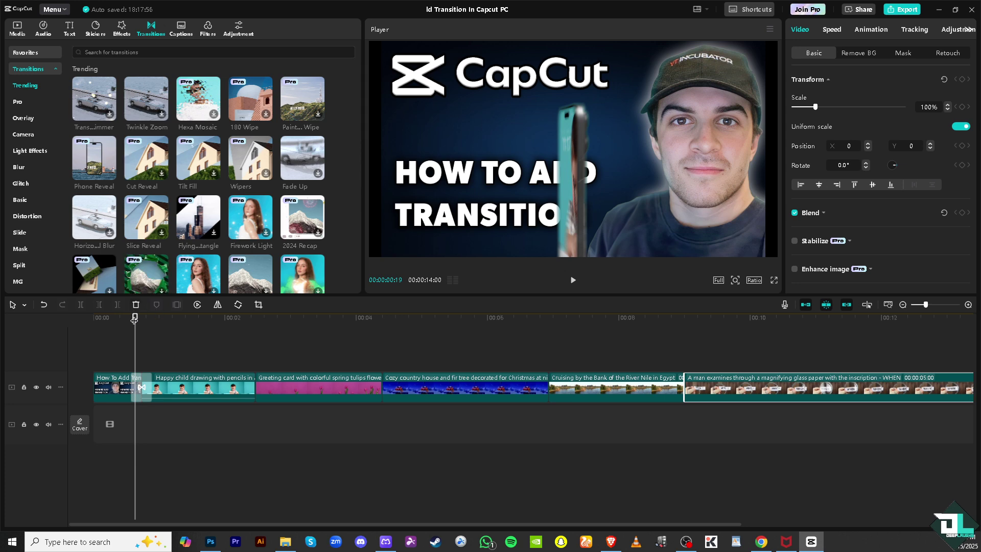
pyautogui.press('space')
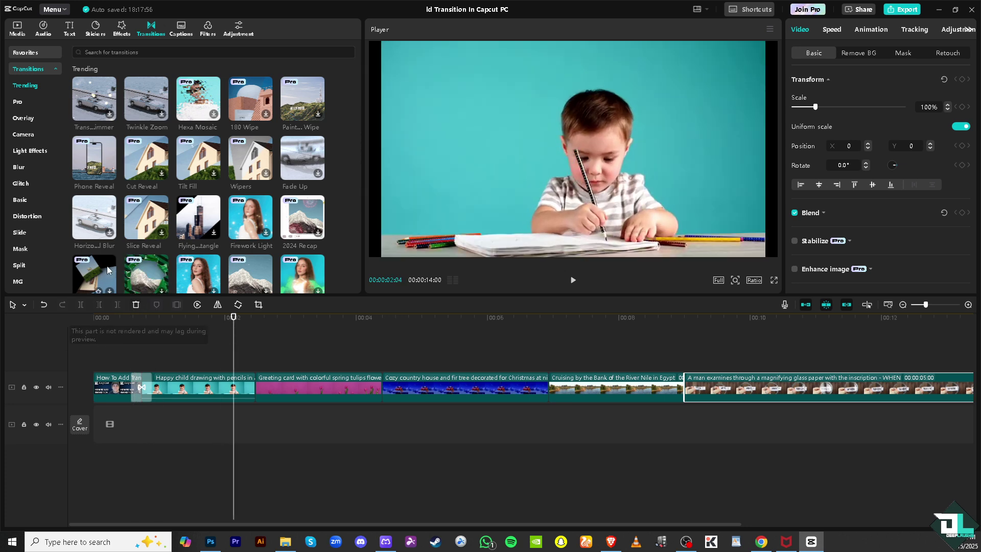
# Step: Add the Distortion transition Mirage between the child-drawing and tulips clips
pyautogui.click(29, 216)
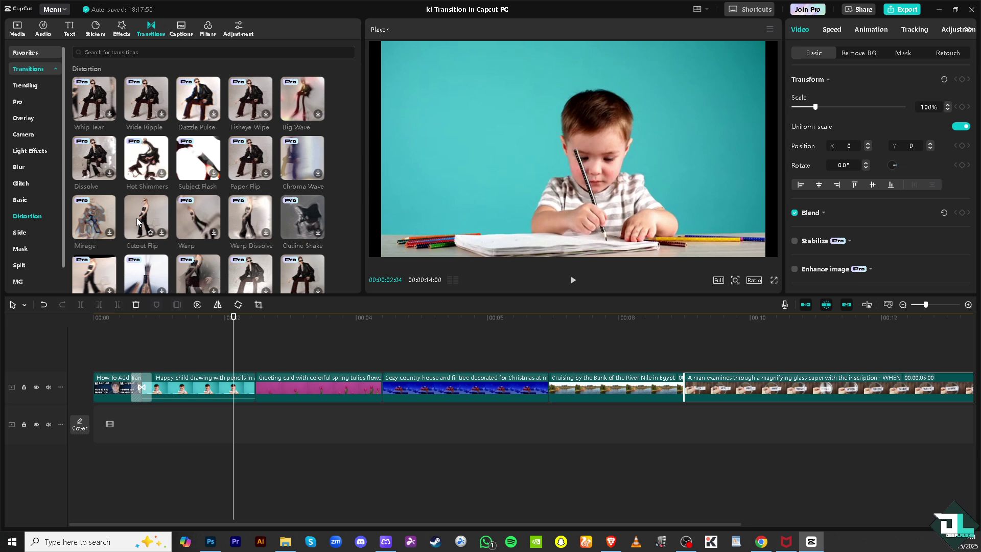
pyautogui.moveTo(96, 218)
pyautogui.mouseDown()
pyautogui.moveTo(221, 307)
pyautogui.moveTo(242, 383)
pyautogui.mouseUp()
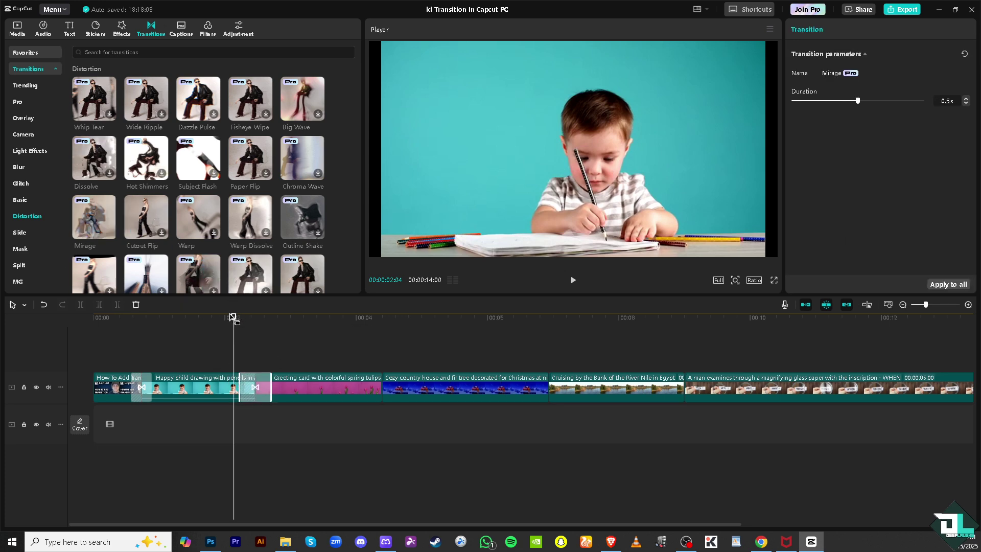
pyautogui.moveTo(234, 318); pyautogui.dragTo(368, 317)
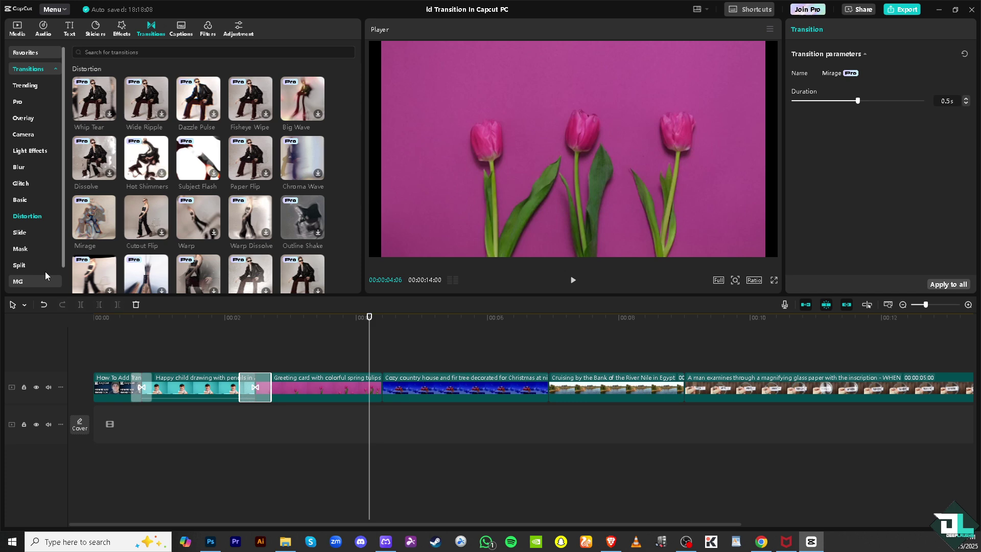
# Step: Add the MG transition Cloud between the tulips and Christmas house clips
pyautogui.click(42, 280)
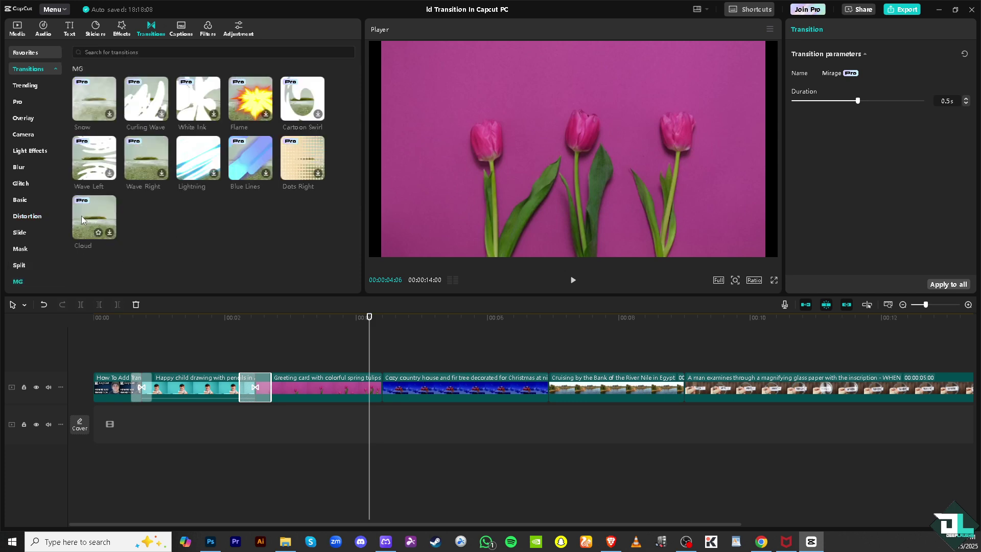
pyautogui.moveTo(82, 221); pyautogui.dragTo(382, 387)
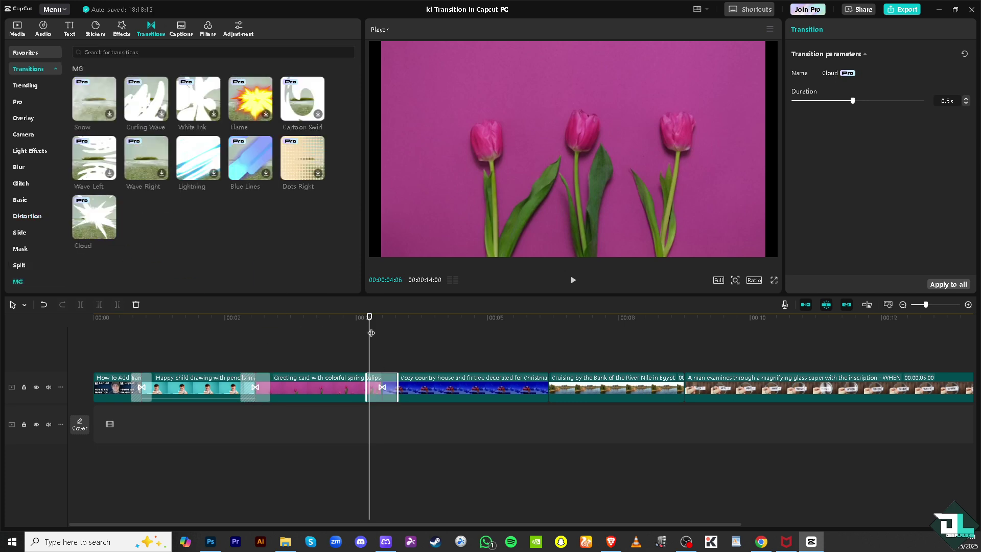
pyautogui.moveTo(371, 316); pyautogui.dragTo(534, 317)
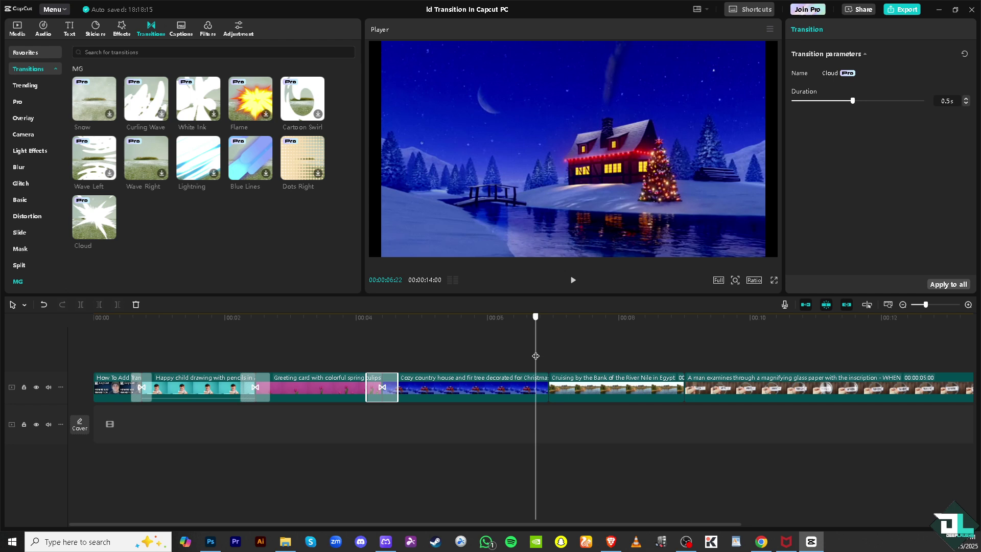
# Step: Add Glitch Flash III between the Christmas house and river cruise clips
pyautogui.click(21, 184)
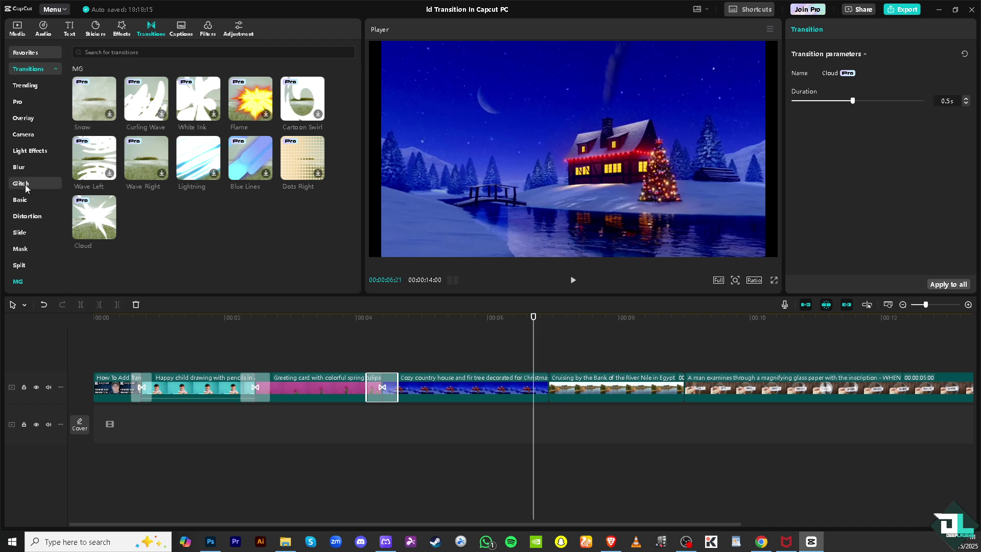
pyautogui.moveTo(145, 217); pyautogui.dragTo(549, 387)
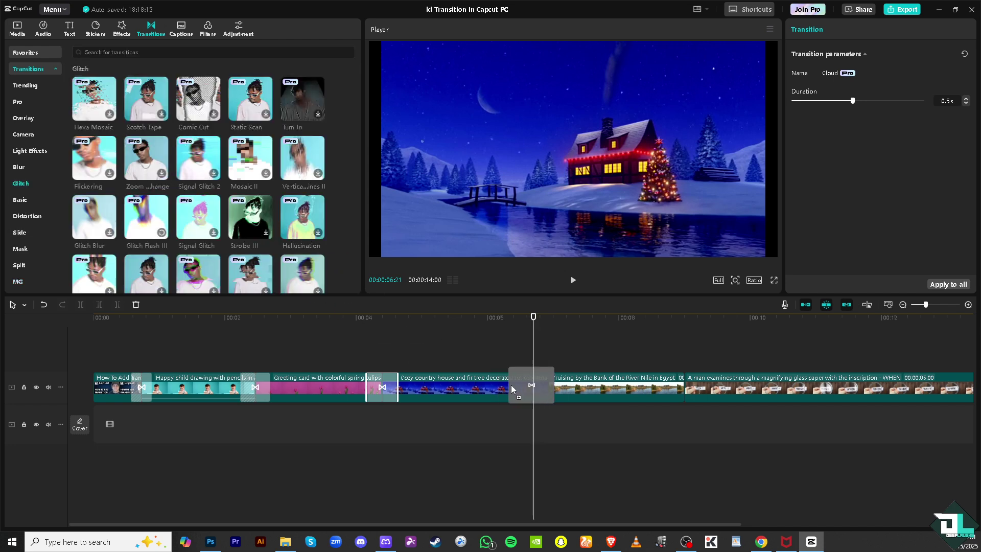
pyautogui.moveTo(535, 318); pyautogui.dragTo(656, 318)
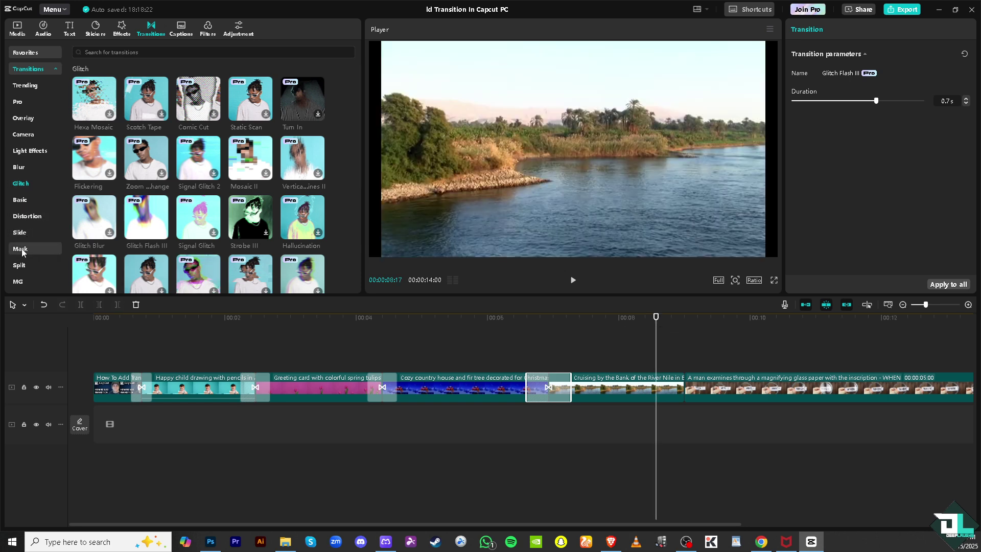
# Step: Add the Light Effects transition Thermal Imaging 3 before the magnifying glass clip
pyautogui.click(27, 150)
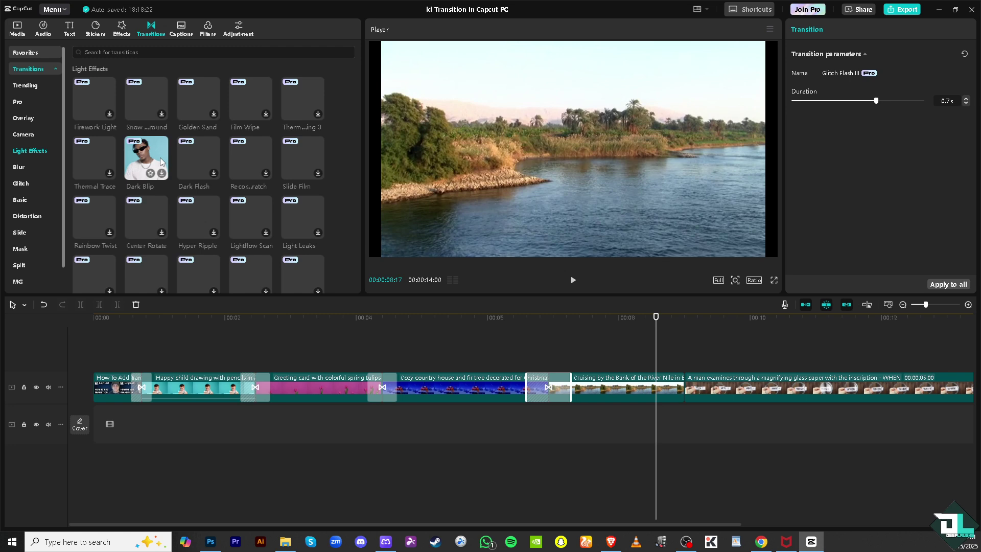
pyautogui.moveTo(207, 157); pyautogui.dragTo(677, 380)
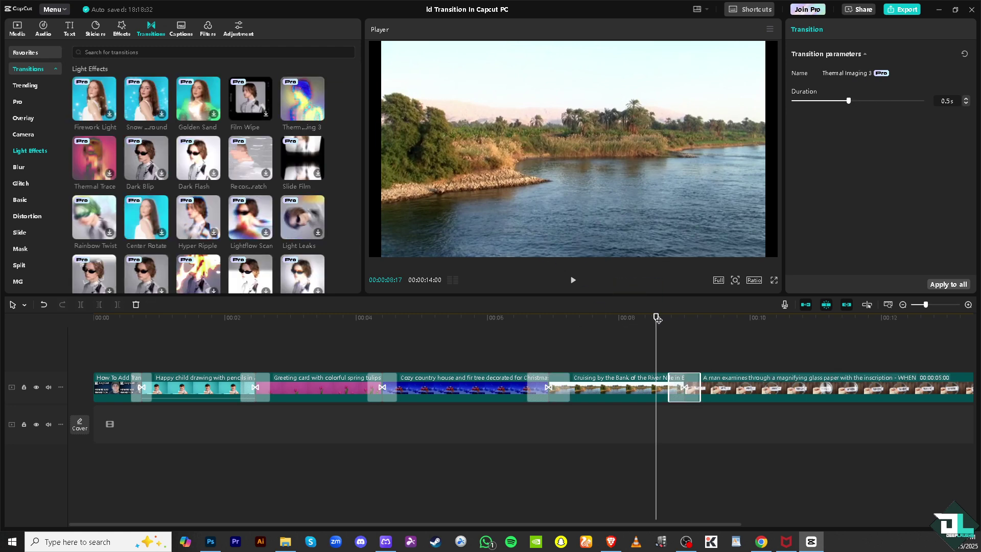
pyautogui.moveTo(657, 319); pyautogui.dragTo(234, 318)
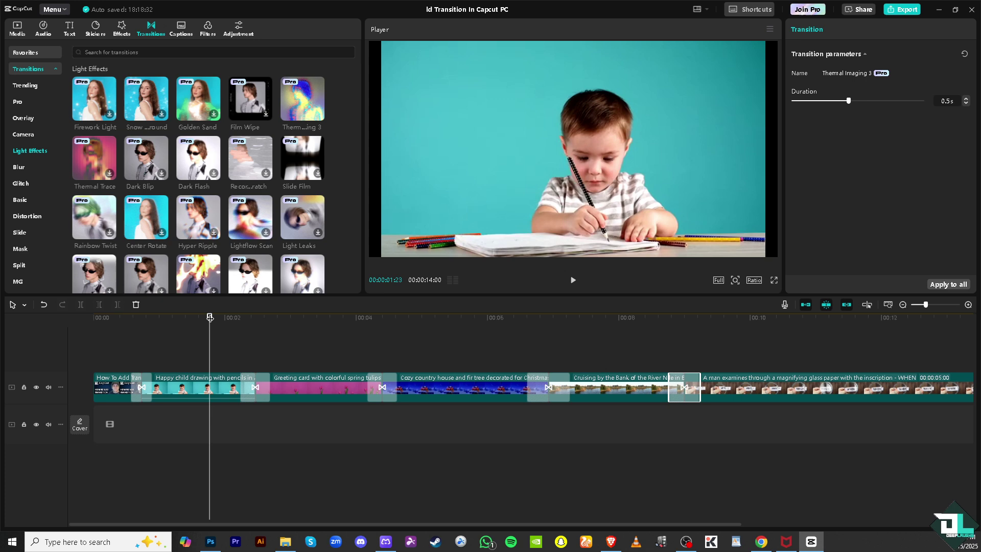
# Step: Rewind to 00:00 and play the six-clip sequence with all five transitions
pyautogui.moveTo(209, 318); pyautogui.dragTo(77, 322)
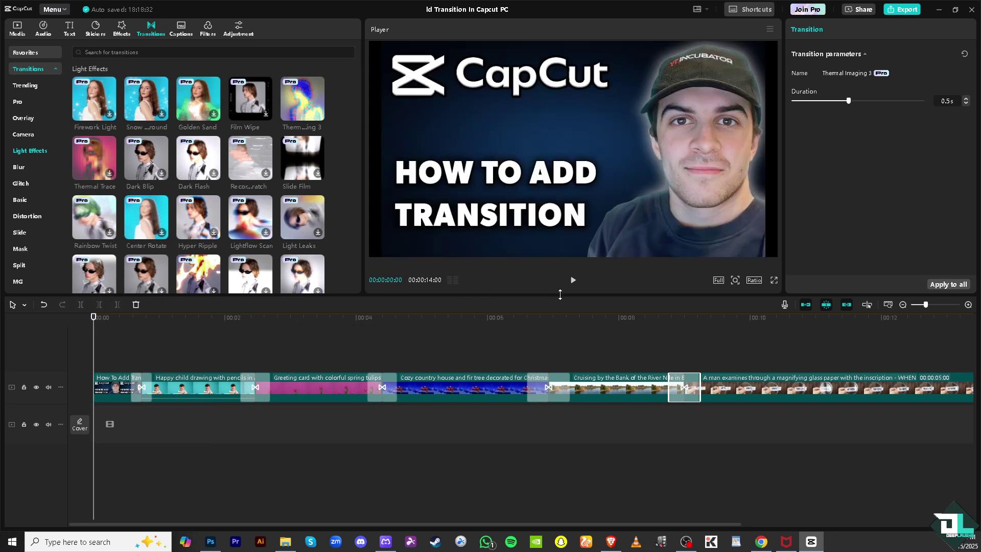
pyautogui.click(573, 281)
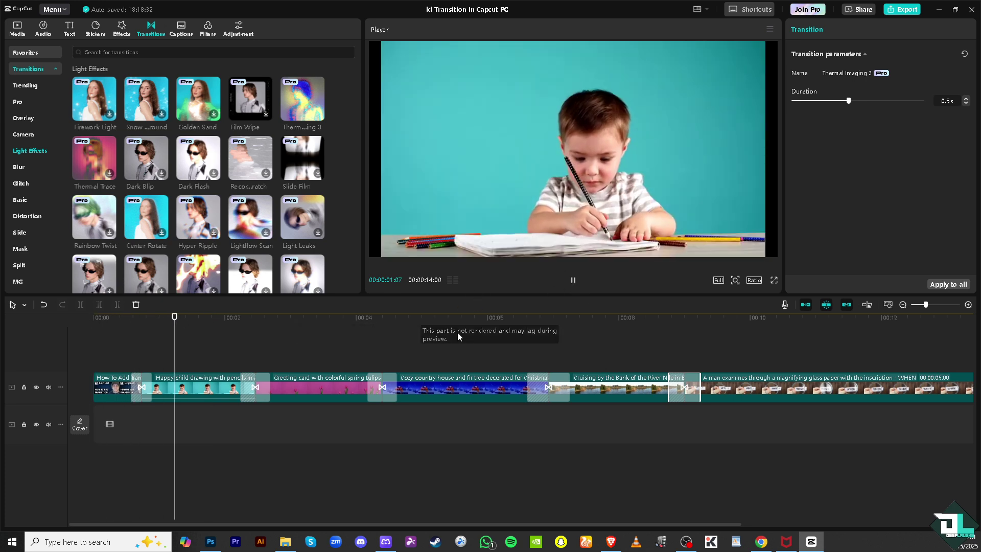